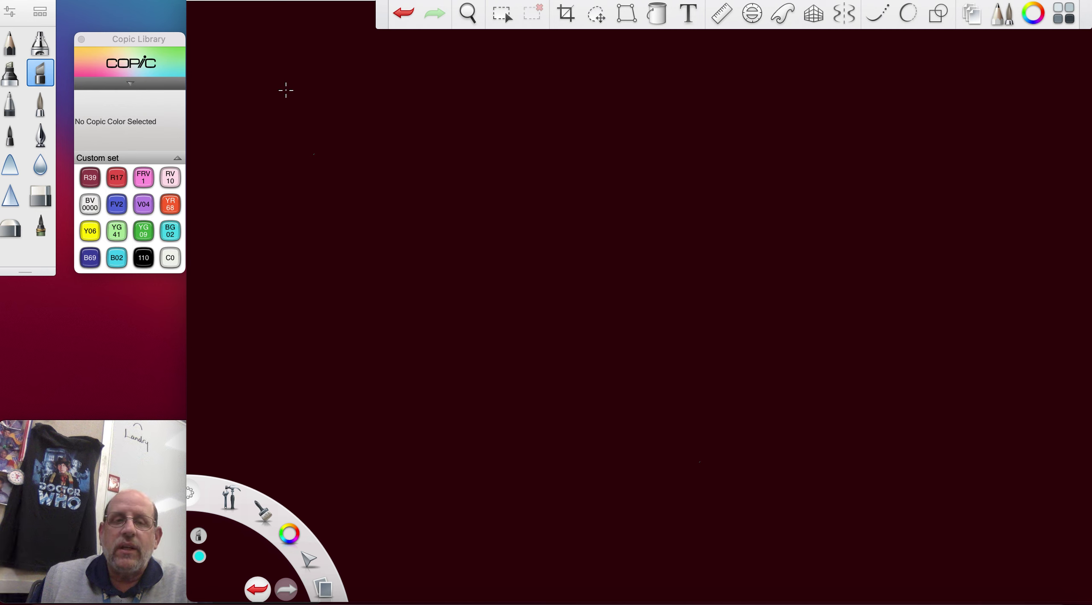
- Draw a cyan Δ and equals sign, then write 'Delta' in YR68 orange
mouse_move(284, 89)
mouse_down()
mouse_move(272, 115)
mouse_move(304, 115)
mouse_up()
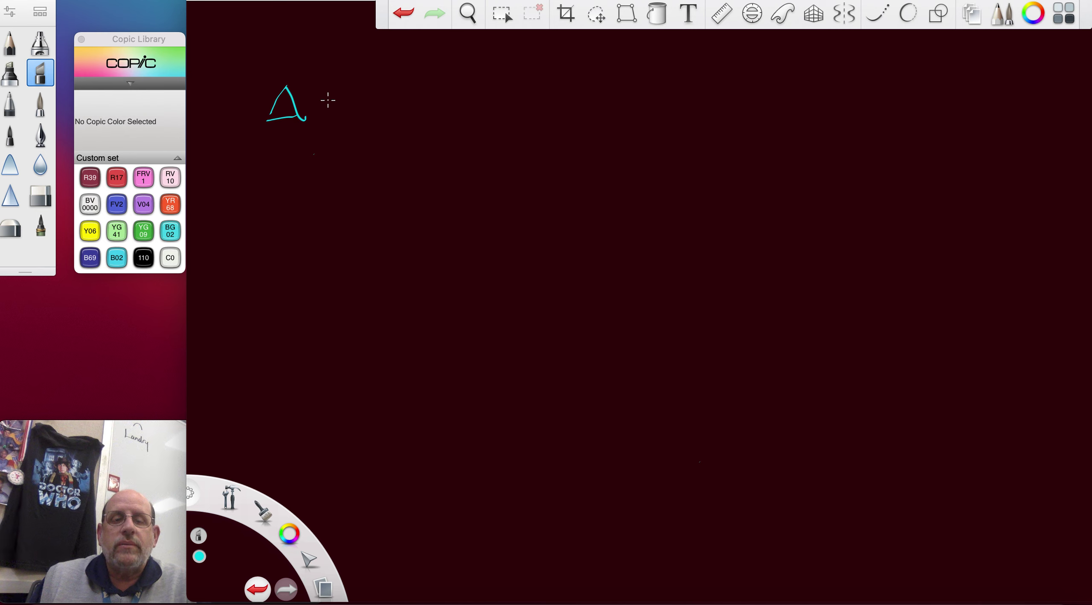
mouse_move(328, 98)
mouse_down()
mouse_move(343, 97)
mouse_move(348, 109)
mouse_up()
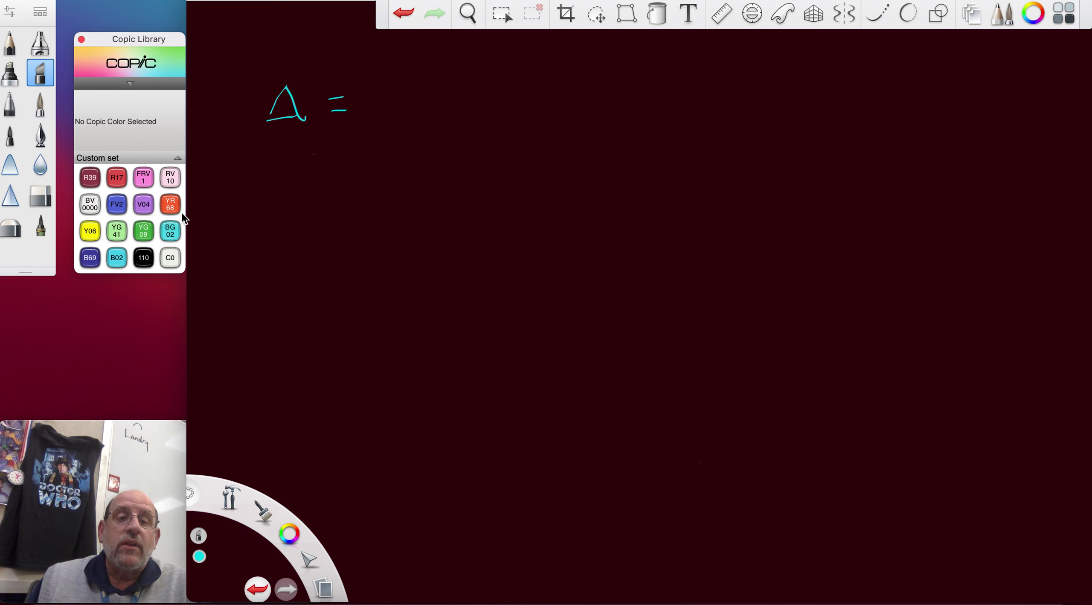
click(172, 204)
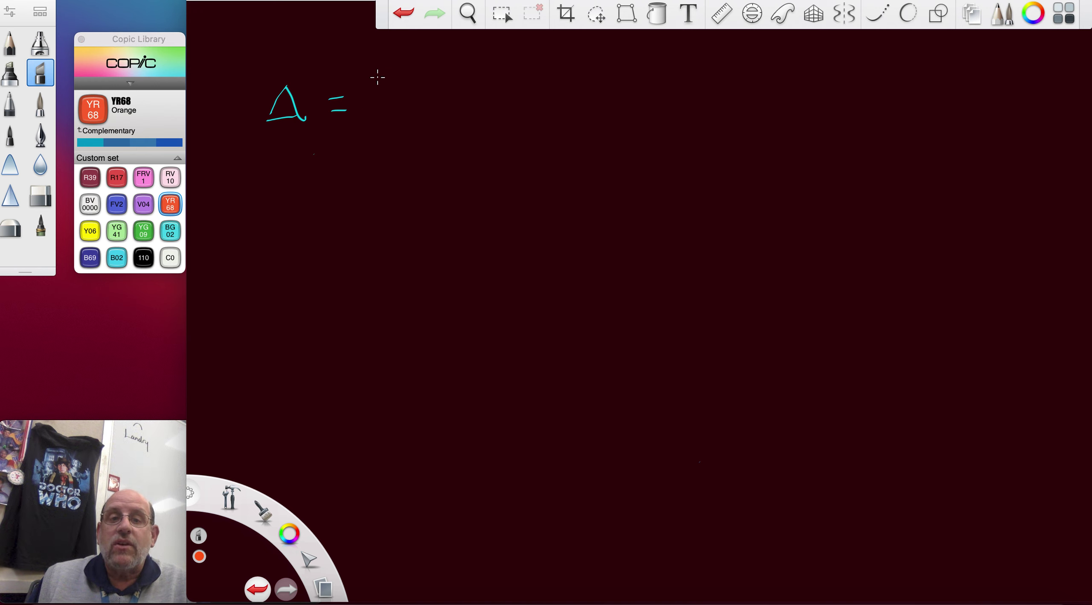
mouse_move(378, 78)
mouse_down()
mouse_move(379, 107)
mouse_move(386, 77)
mouse_move(386, 109)
mouse_move(426, 97)
mouse_move(463, 109)
mouse_move(477, 94)
mouse_move(491, 111)
mouse_up()
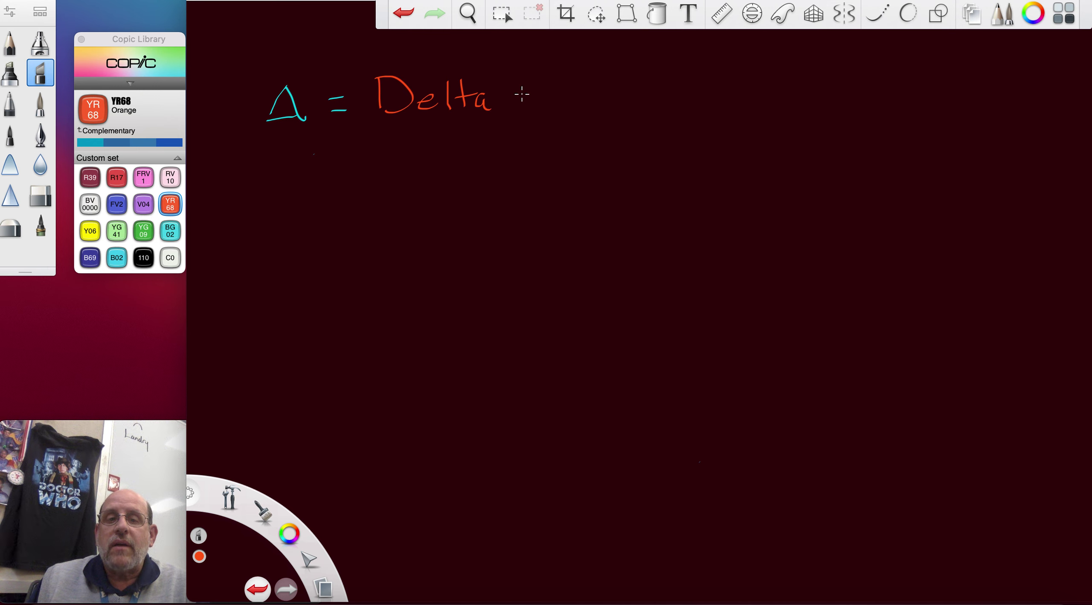
- Add a cyan equals sign after Delta and write 'Change in' in YR68 orange
click(170, 231)
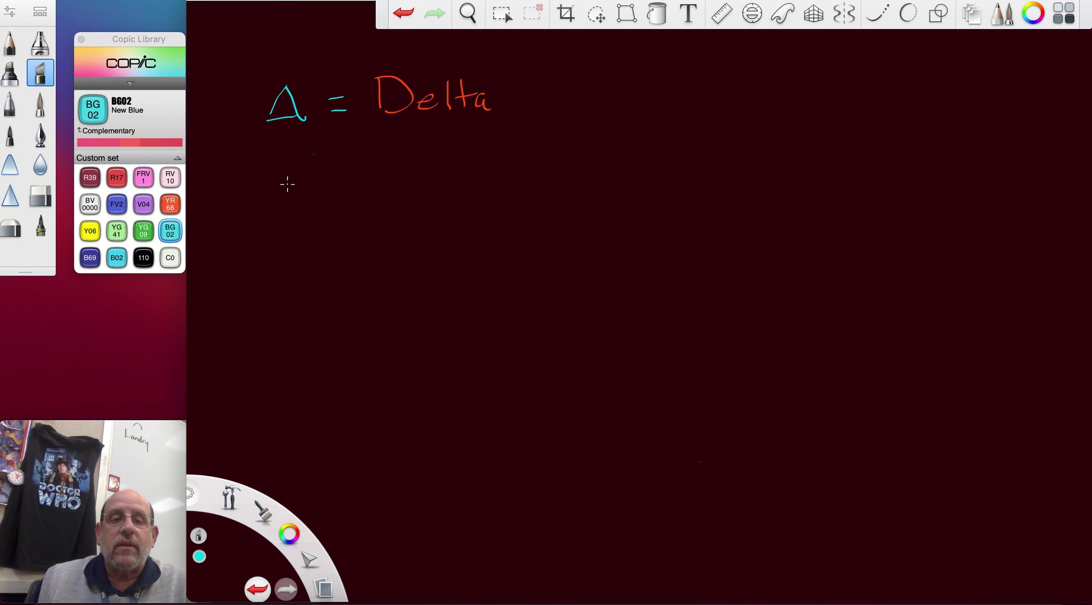
drag(518, 101, 533, 107)
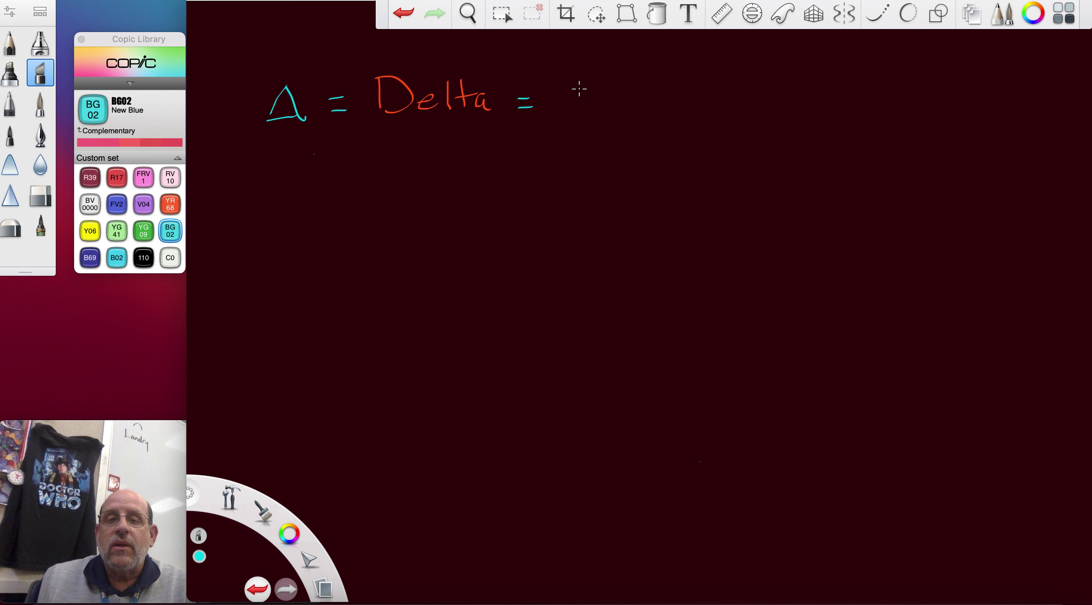
click(171, 209)
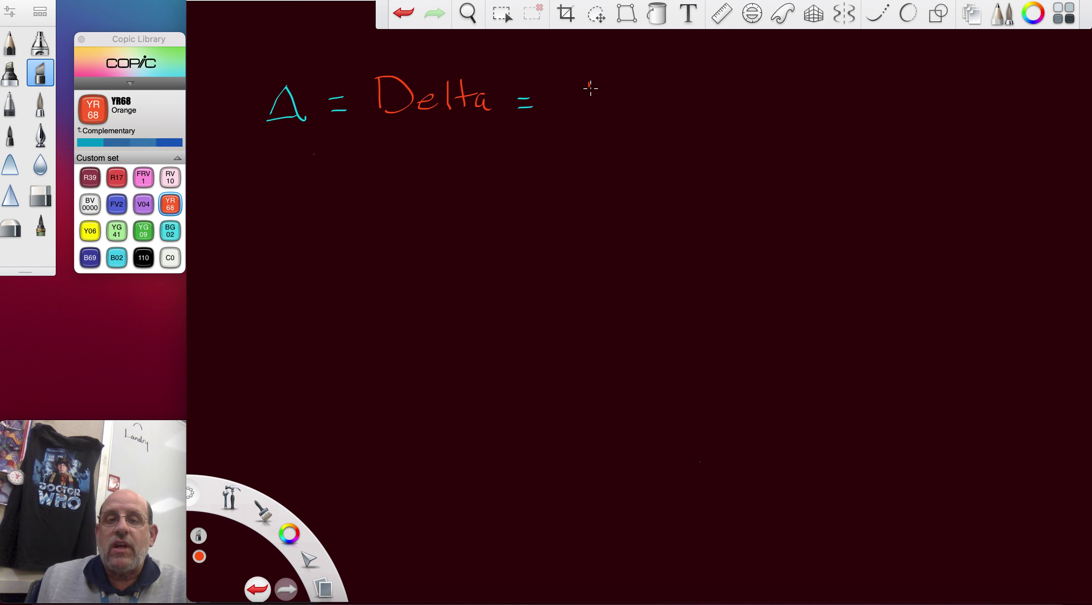
mouse_move(592, 81)
mouse_down()
mouse_move(598, 103)
mouse_move(605, 80)
mouse_move(605, 97)
mouse_move(652, 95)
mouse_move(678, 115)
mouse_move(664, 125)
mouse_move(697, 90)
mouse_move(743, 98)
mouse_up()
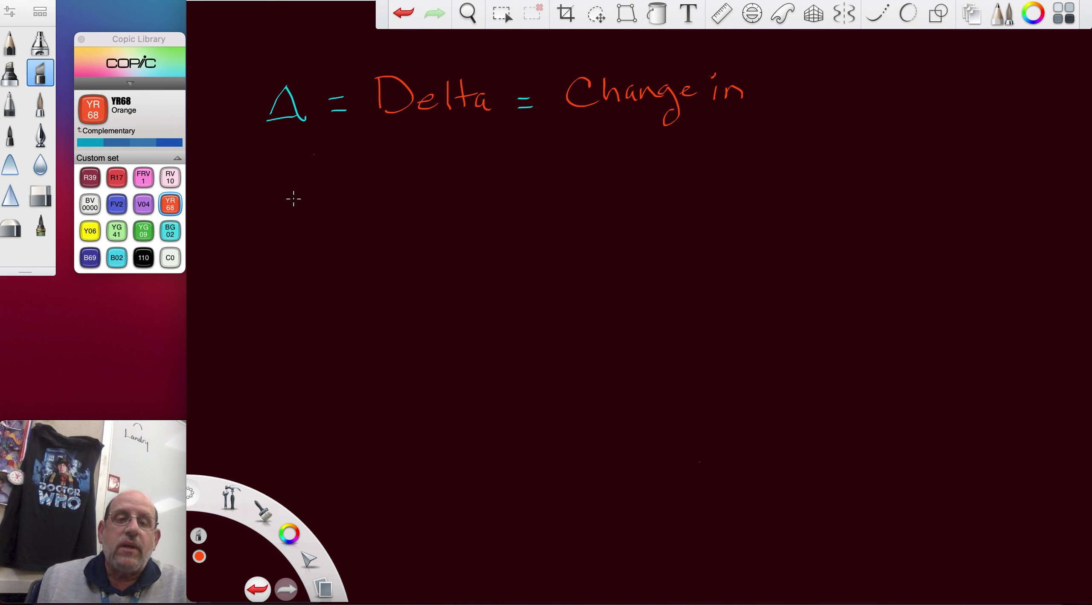
- Write white BV0000 'Δt = t_f − t_i' and sketch a YG41 pale green line beside it
click(93, 208)
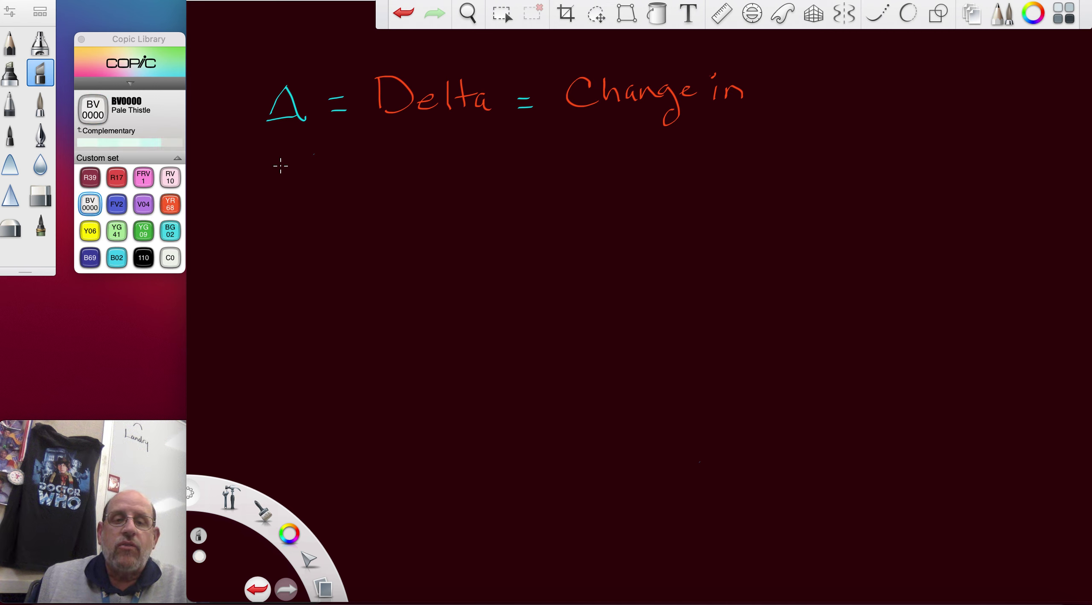
mouse_move(273, 203)
mouse_down()
mouse_move(288, 175)
mouse_move(328, 199)
mouse_move(330, 182)
mouse_move(396, 195)
mouse_move(385, 184)
mouse_move(407, 210)
mouse_move(412, 198)
mouse_up()
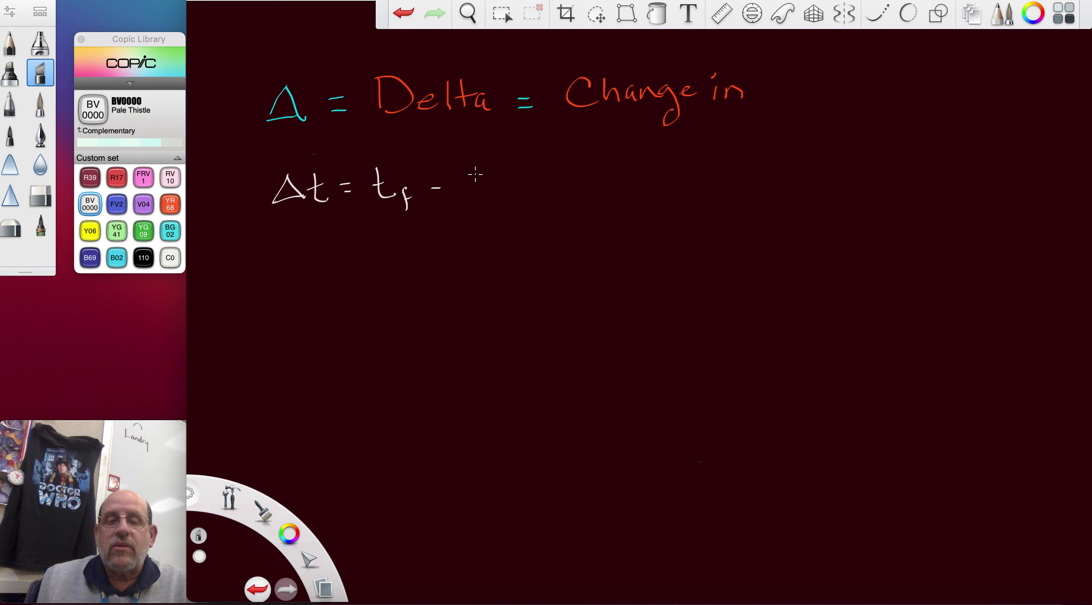
mouse_move(477, 161)
mouse_down()
mouse_move(486, 184)
mouse_move(506, 185)
mouse_up()
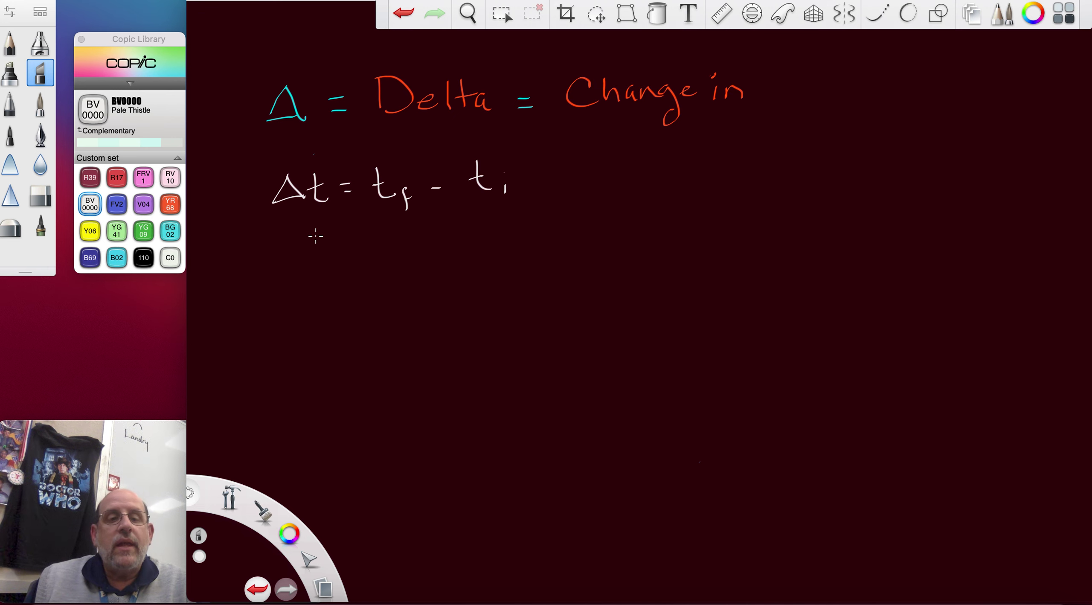
click(124, 229)
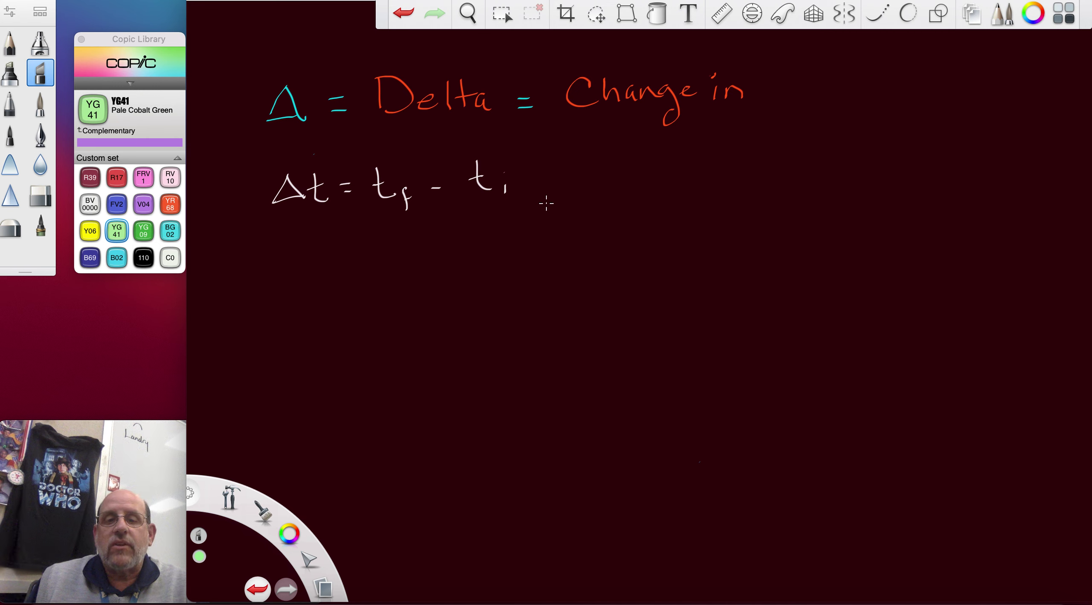
mouse_move(548, 204)
mouse_down()
mouse_move(643, 188)
mouse_move(747, 203)
mouse_move(904, 196)
mouse_up()
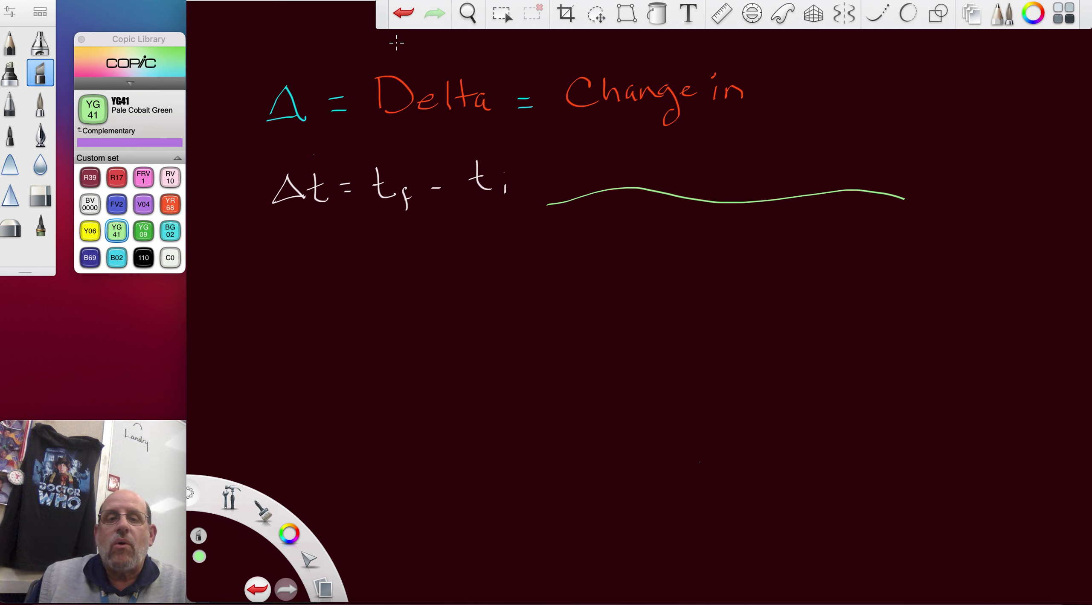
- Undo the wavy stroke and draw a straight pale green line right of the formula
click(403, 13)
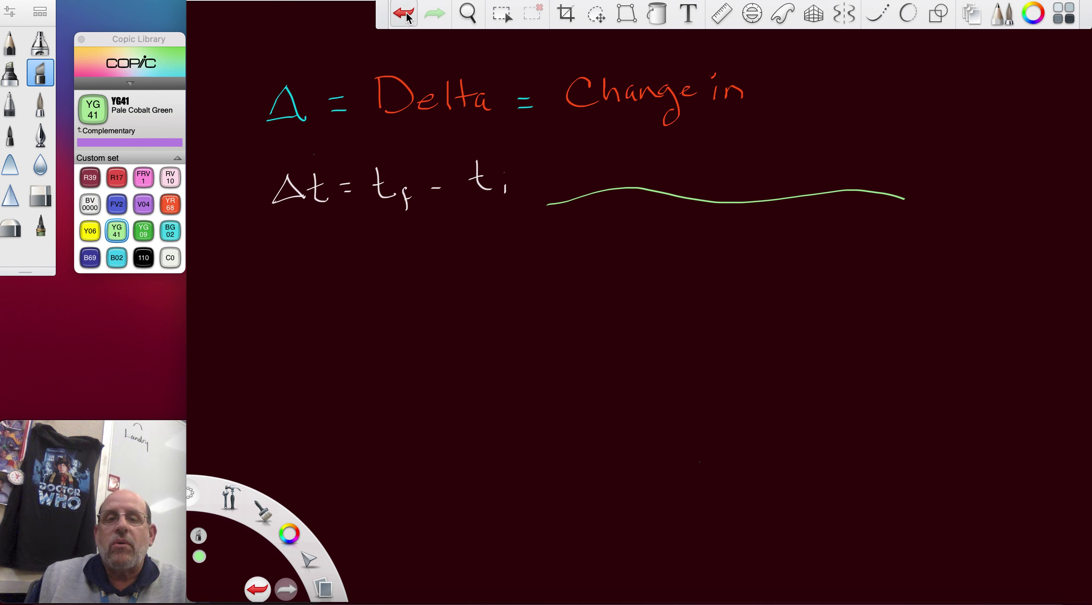
click(939, 14)
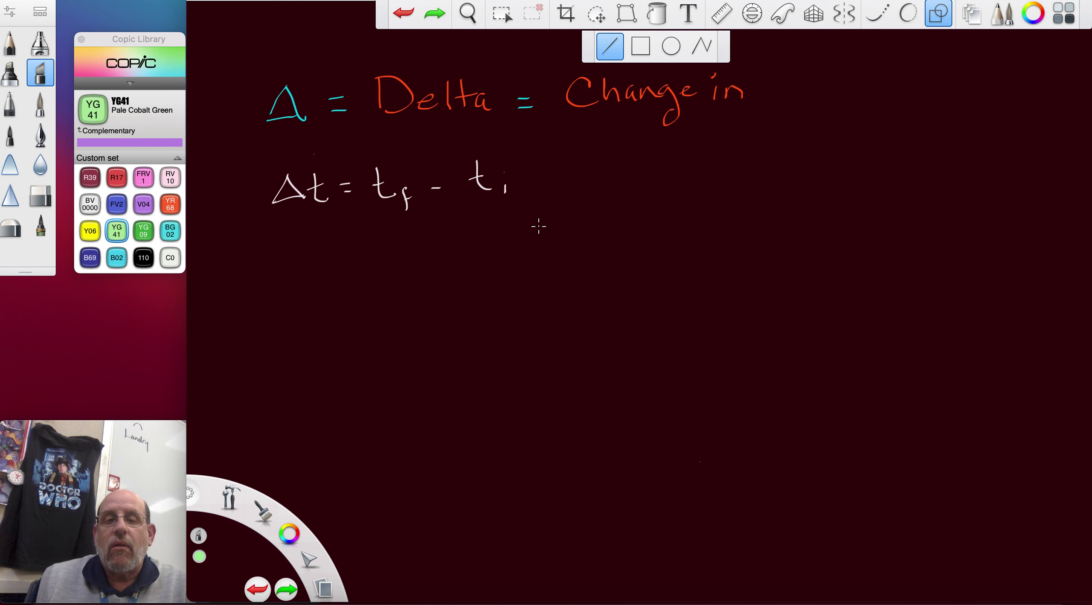
drag(540, 222, 1076, 217)
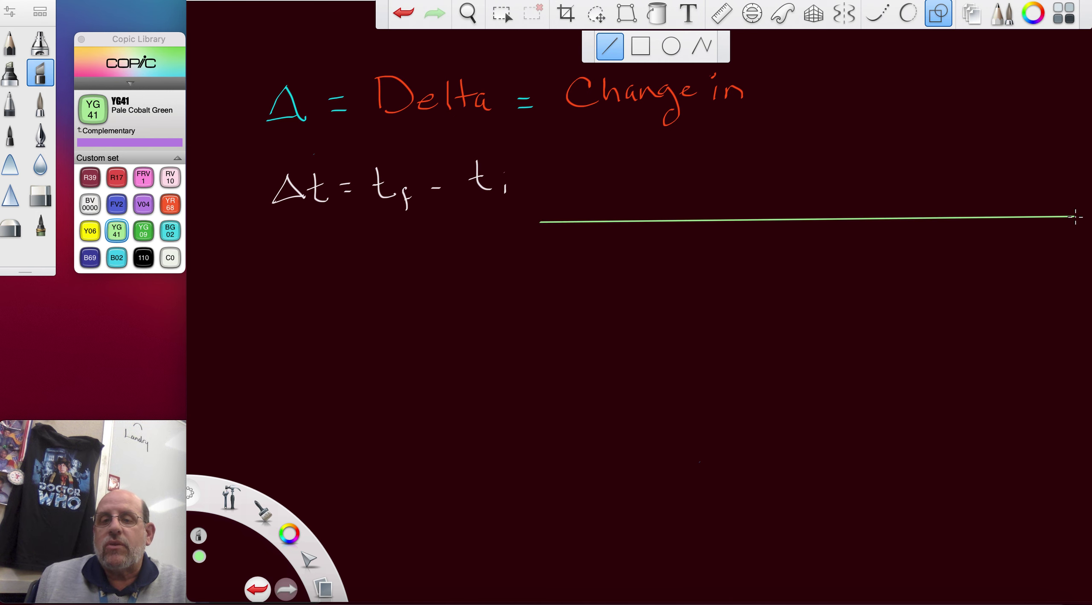
- Switch to FRV1 Fluorescent Pink, undo a stray stroke, and return to freehand drawing
click(147, 178)
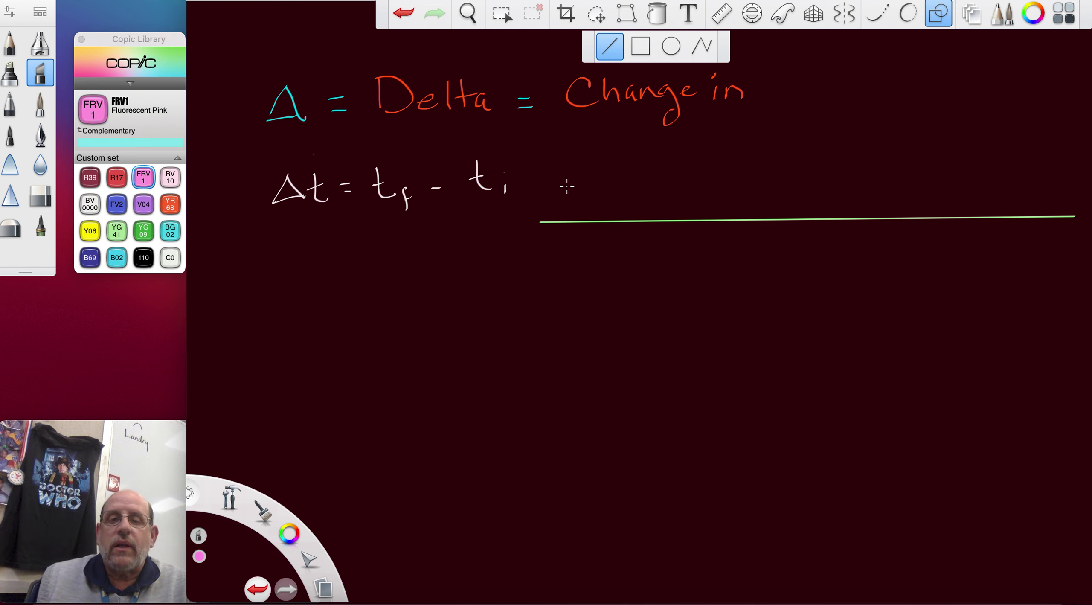
drag(560, 180, 570, 193)
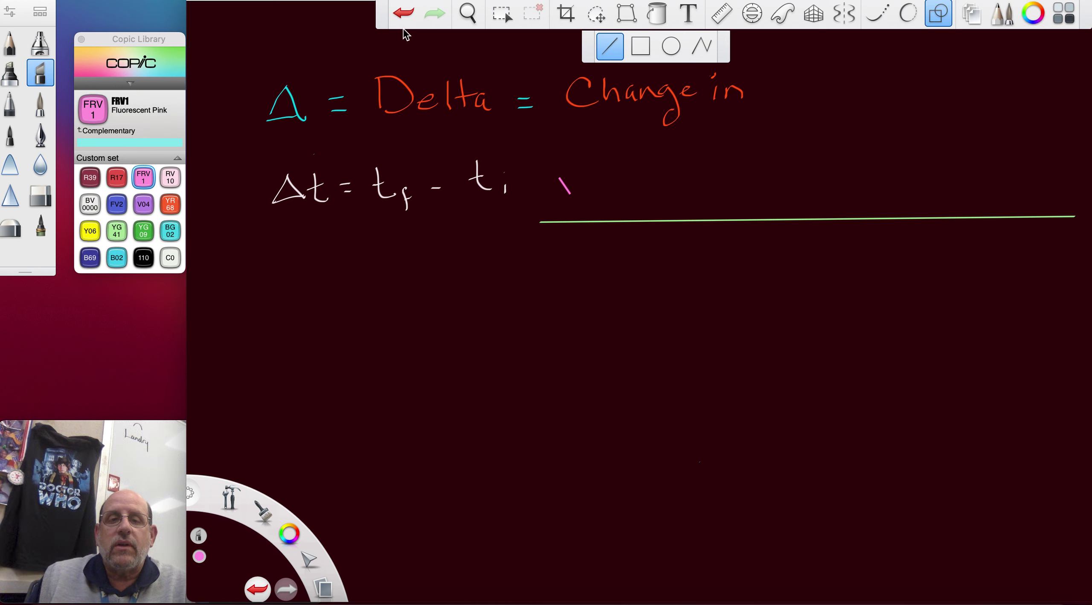
click(403, 14)
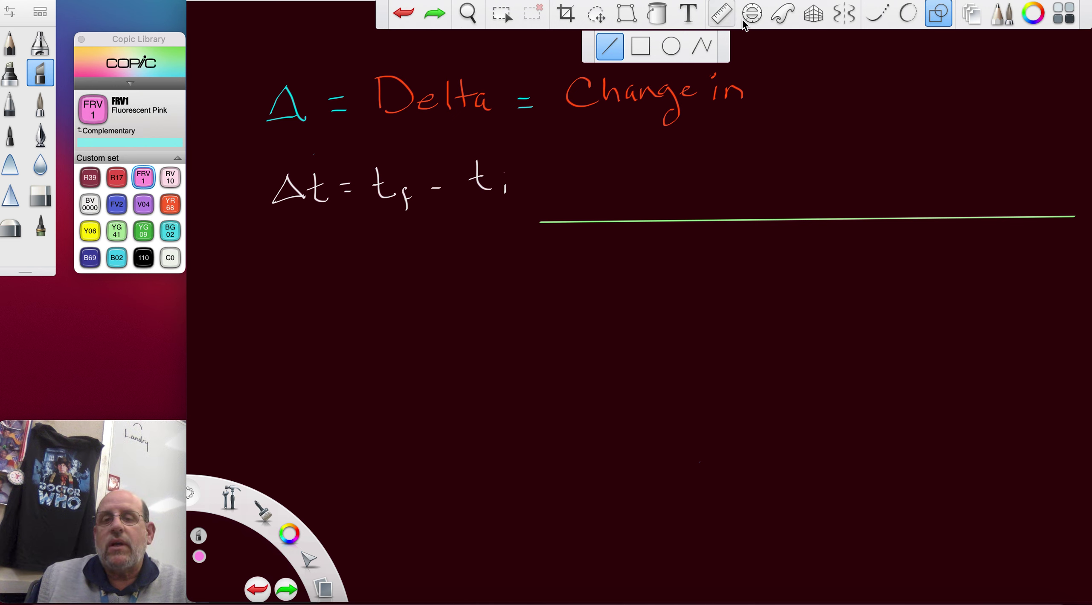
click(939, 13)
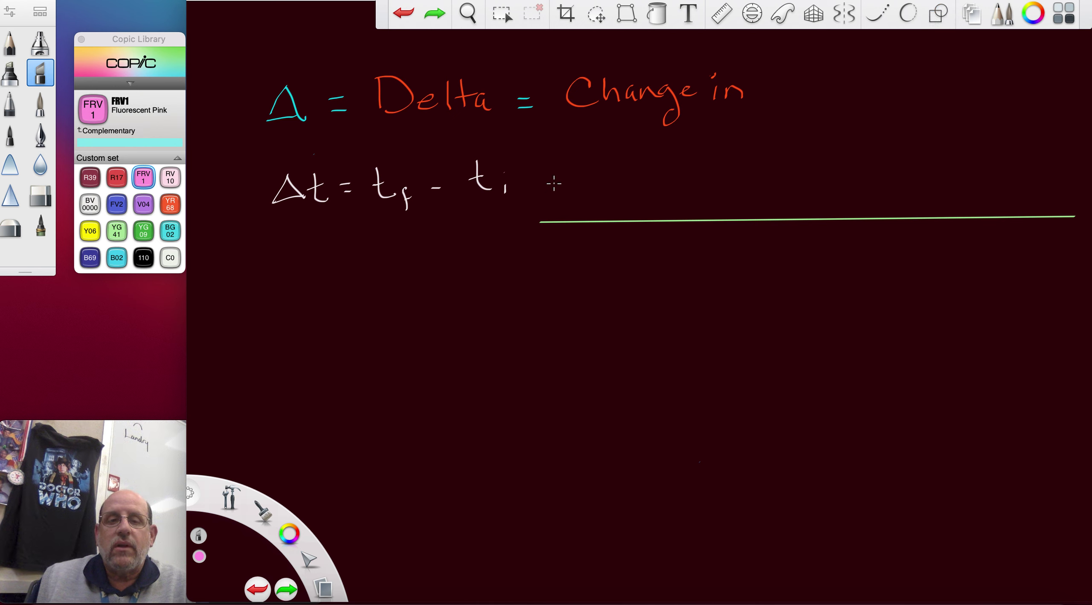
- Handwrite 'change in time is final time minus initial time' in pink over two lines
mouse_move(556, 163)
mouse_down()
mouse_move(554, 172)
mouse_move(613, 177)
mouse_move(691, 166)
mouse_up()
drag(692, 156, 752, 168)
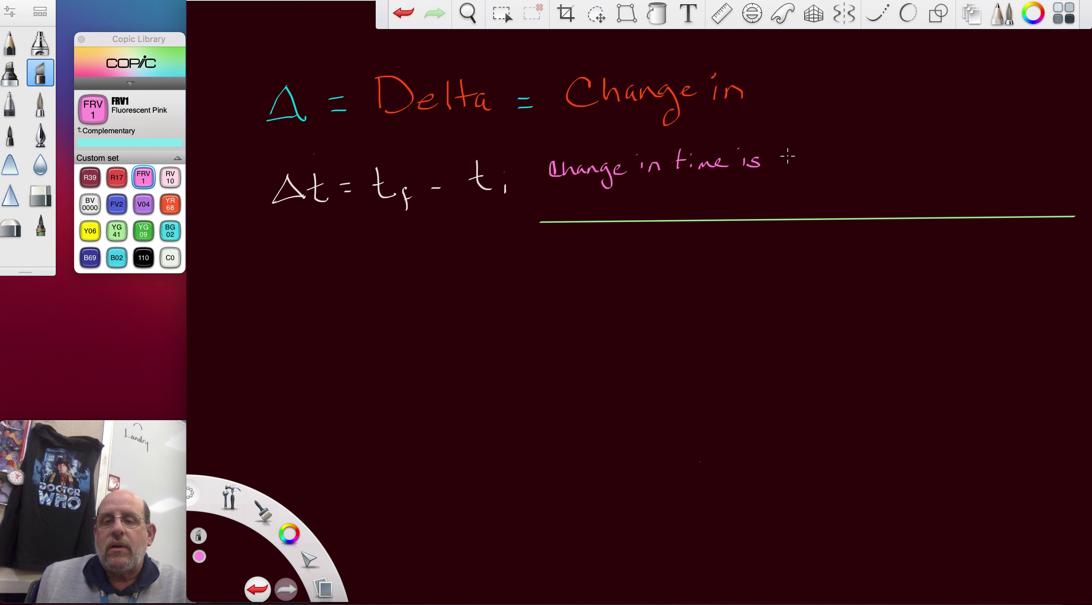
mouse_move(797, 146)
mouse_down()
mouse_move(783, 175)
mouse_move(858, 160)
mouse_move(977, 167)
mouse_up()
drag(638, 202, 790, 204)
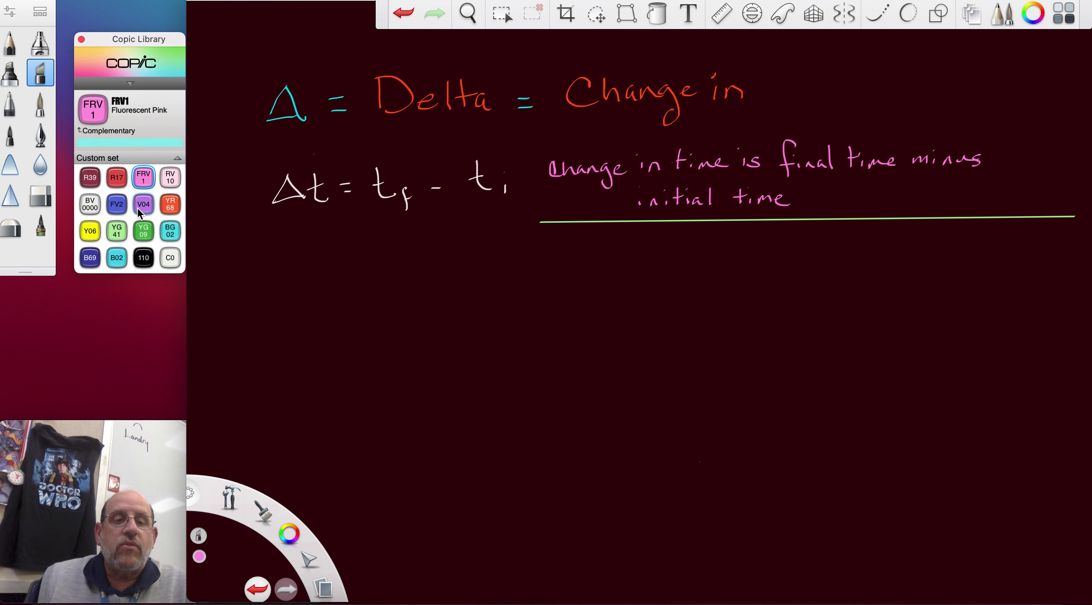
- Write 'Δd = d_f − d_i' in FV2 blue below the Δt formula
click(124, 204)
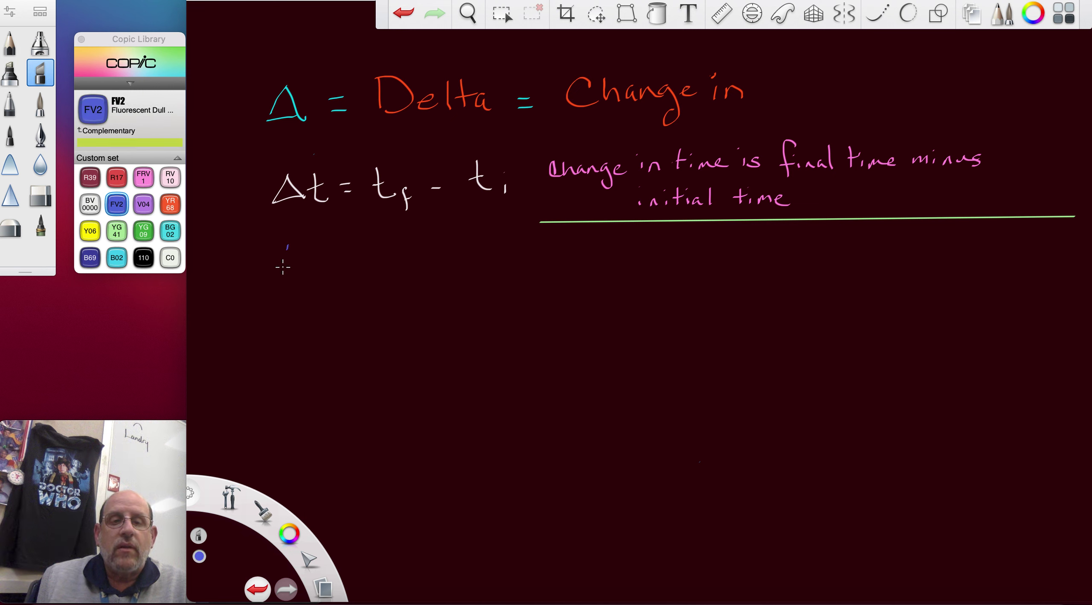
mouse_move(280, 270)
mouse_down()
mouse_move(287, 250)
mouse_move(304, 268)
mouse_move(295, 268)
mouse_move(331, 237)
mouse_move(324, 258)
mouse_move(396, 254)
mouse_move(404, 277)
mouse_up()
drag(402, 262, 409, 262)
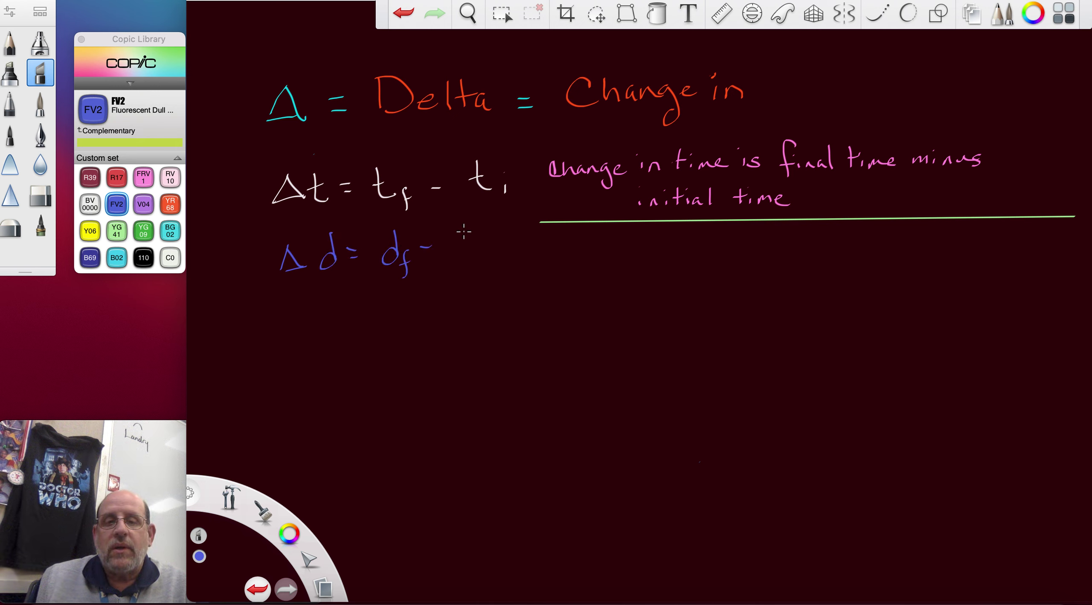
drag(464, 232, 475, 259)
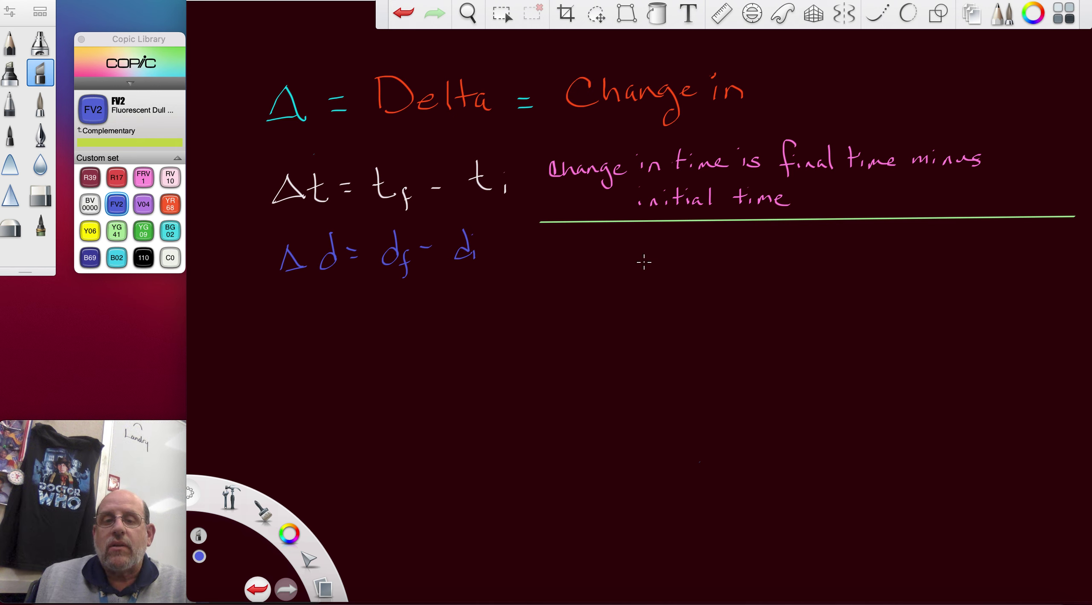
- Write "displacement" in quotation marks below the green line
drag(634, 246, 640, 245)
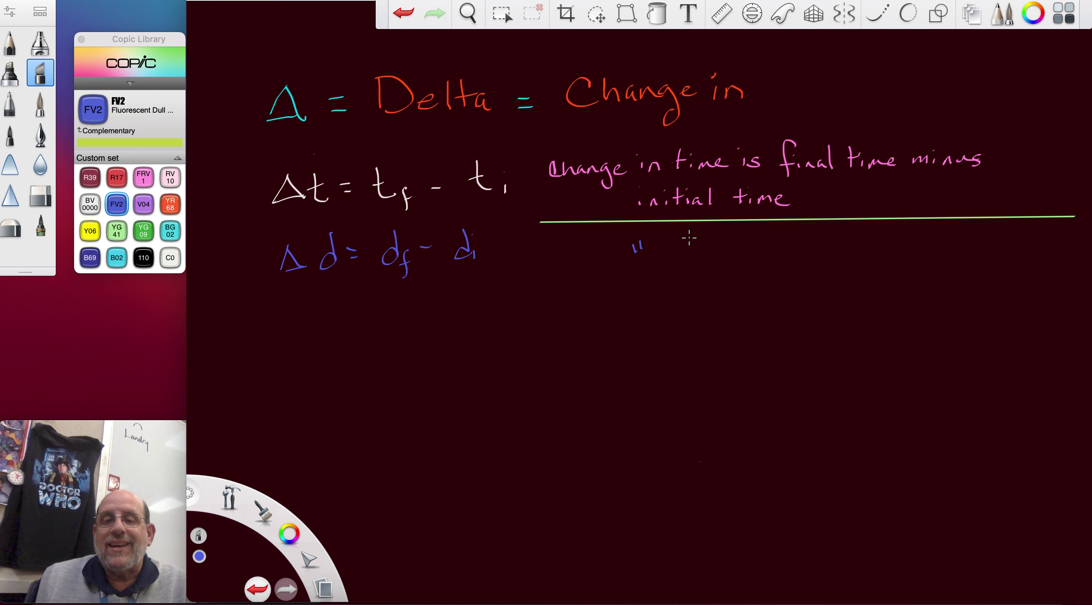
mouse_move(689, 238)
mouse_down()
mouse_move(687, 262)
mouse_move(716, 260)
mouse_move(723, 287)
mouse_move(732, 259)
mouse_up()
mouse_move(739, 247)
mouse_down()
mouse_move(754, 269)
mouse_move(779, 256)
mouse_move(828, 259)
mouse_up()
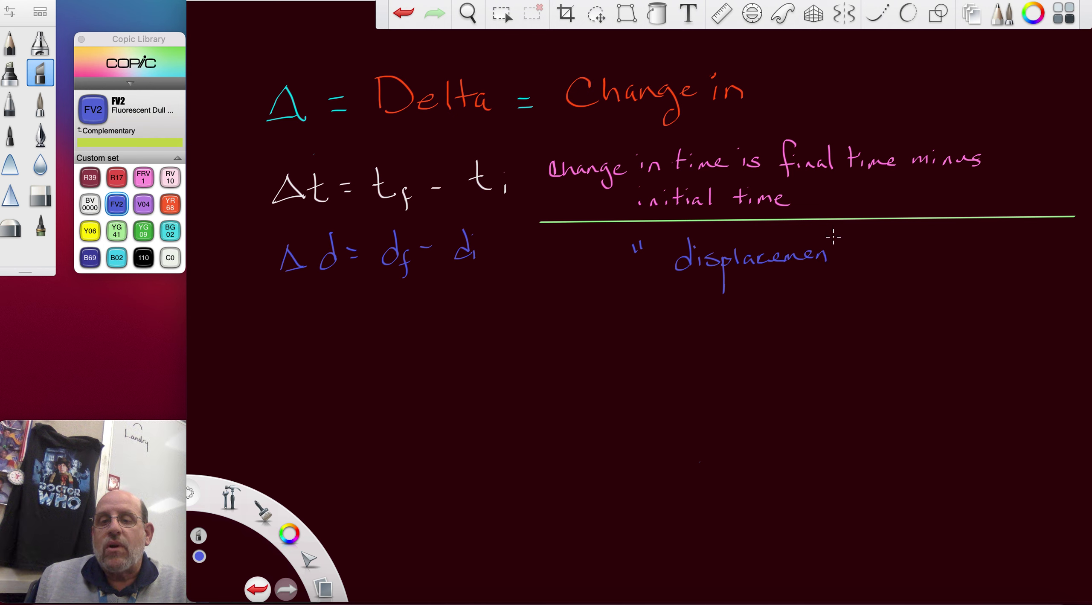
drag(855, 236, 856, 243)
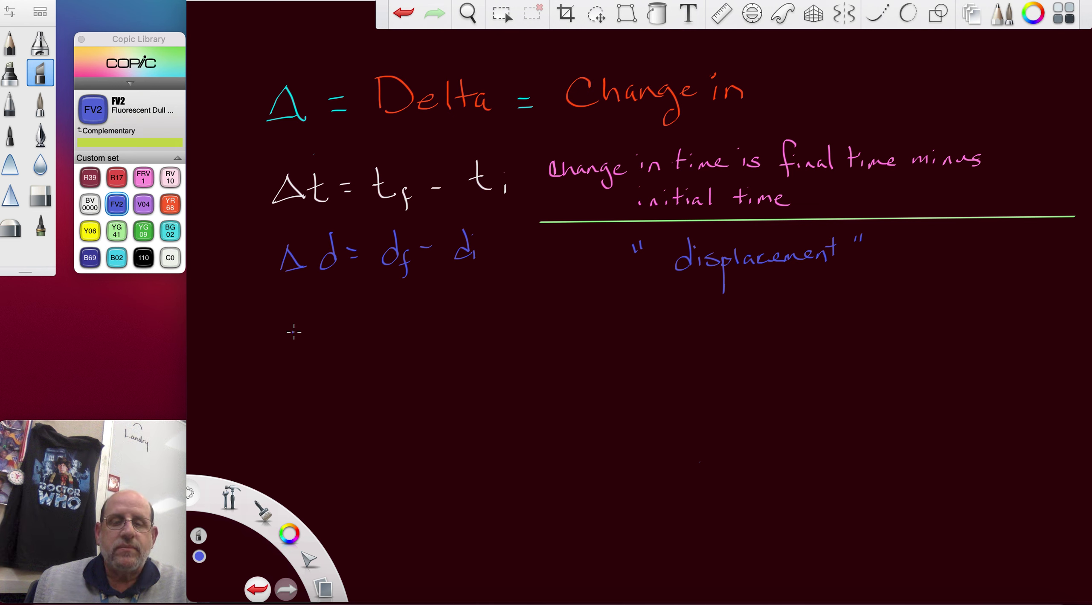
- In YG41 pale green, write 'What is the difference between Motion Diagram' below the formulas
click(117, 231)
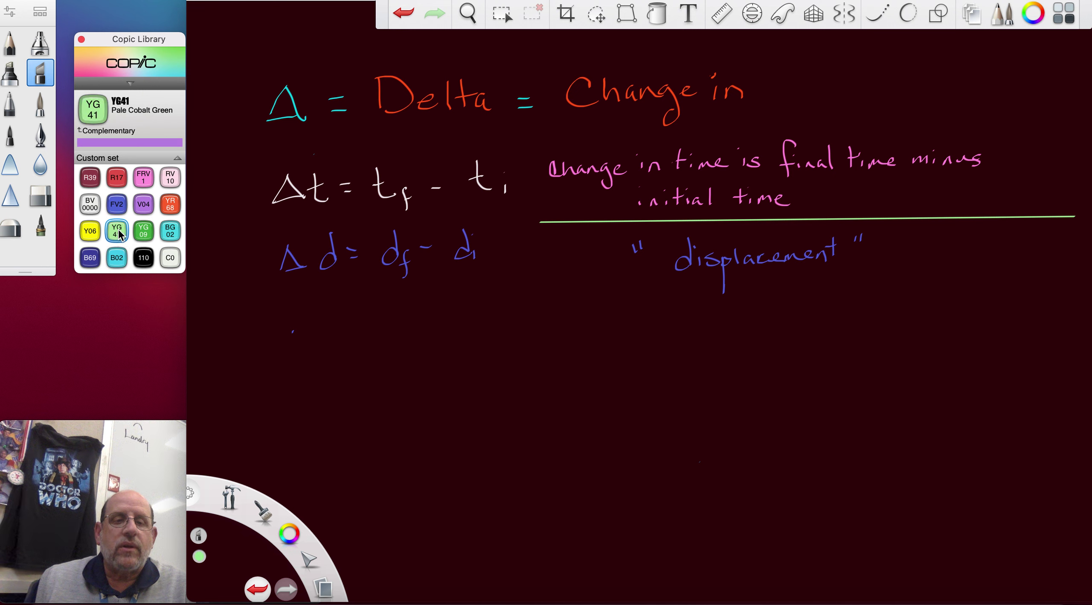
mouse_move(293, 333)
mouse_down()
mouse_move(304, 363)
mouse_move(313, 331)
mouse_move(328, 361)
mouse_move(354, 360)
mouse_up()
mouse_move(360, 326)
mouse_down()
mouse_move(359, 364)
mouse_move(388, 360)
mouse_up()
click(380, 341)
mouse_move(407, 349)
mouse_down()
mouse_move(395, 358)
mouse_move(478, 360)
mouse_up()
mouse_move(478, 350)
mouse_down()
mouse_move(504, 365)
mouse_move(521, 352)
mouse_move(517, 365)
mouse_move(606, 358)
mouse_up()
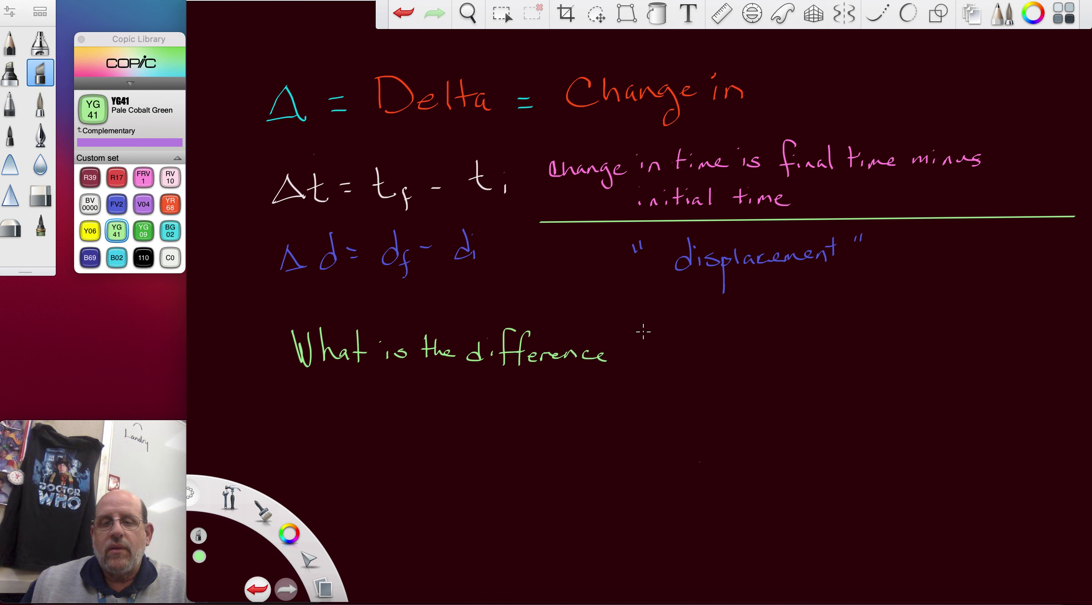
mouse_move(630, 324)
mouse_down()
mouse_move(636, 357)
mouse_move(685, 344)
mouse_move(742, 354)
mouse_up()
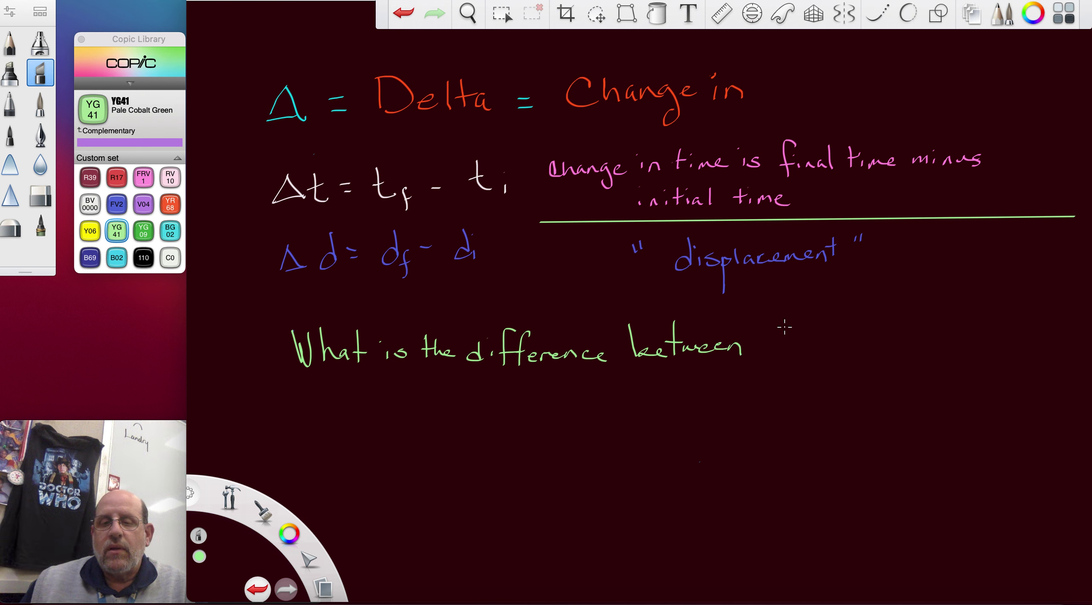
mouse_move(778, 316)
mouse_down()
mouse_move(776, 346)
mouse_move(795, 316)
mouse_move(803, 346)
mouse_move(813, 330)
mouse_move(826, 340)
mouse_move(900, 338)
mouse_up()
mouse_move(878, 298)
mouse_down()
mouse_move(895, 338)
mouse_move(963, 354)
mouse_move(1033, 342)
mouse_up()
- Finish the question with 'and Particle Model?' on the second line
mouse_move(368, 384)
mouse_down()
mouse_move(359, 386)
mouse_move(414, 374)
mouse_move(409, 389)
mouse_move(457, 398)
mouse_move(466, 384)
mouse_move(489, 397)
mouse_move(500, 386)
mouse_move(504, 399)
mouse_up()
drag(497, 389, 523, 399)
drag(539, 372, 537, 399)
mouse_move(543, 392)
mouse_down()
mouse_move(554, 399)
mouse_move(590, 385)
mouse_move(599, 398)
mouse_up()
mouse_move(609, 388)
mouse_down()
mouse_move(606, 397)
mouse_move(611, 390)
mouse_up()
mouse_move(631, 375)
mouse_down()
mouse_move(631, 399)
mouse_move(665, 396)
mouse_up()
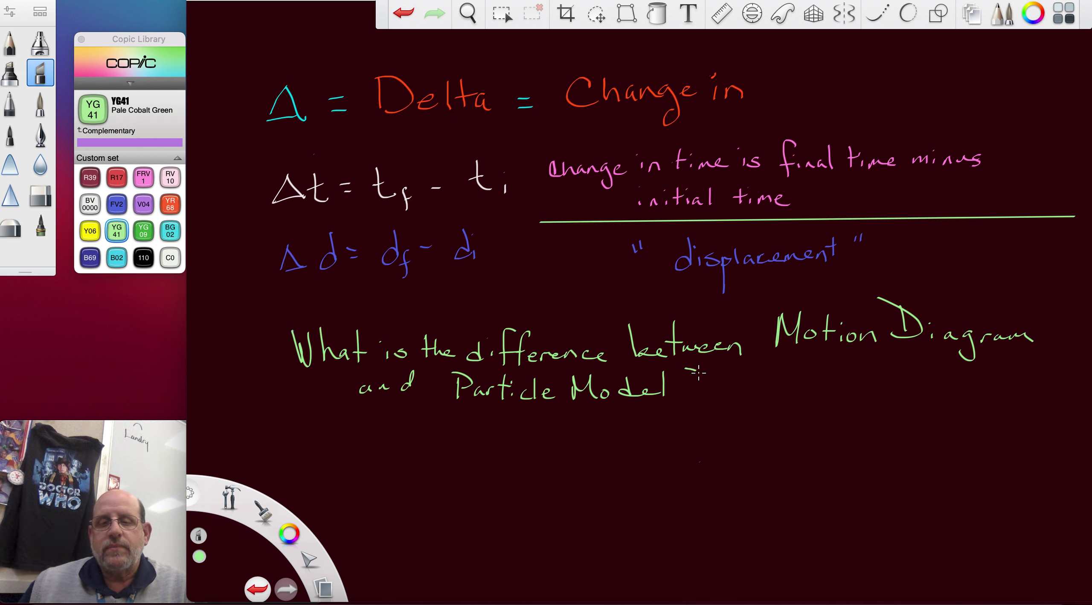
drag(698, 372, 693, 386)
click(692, 396)
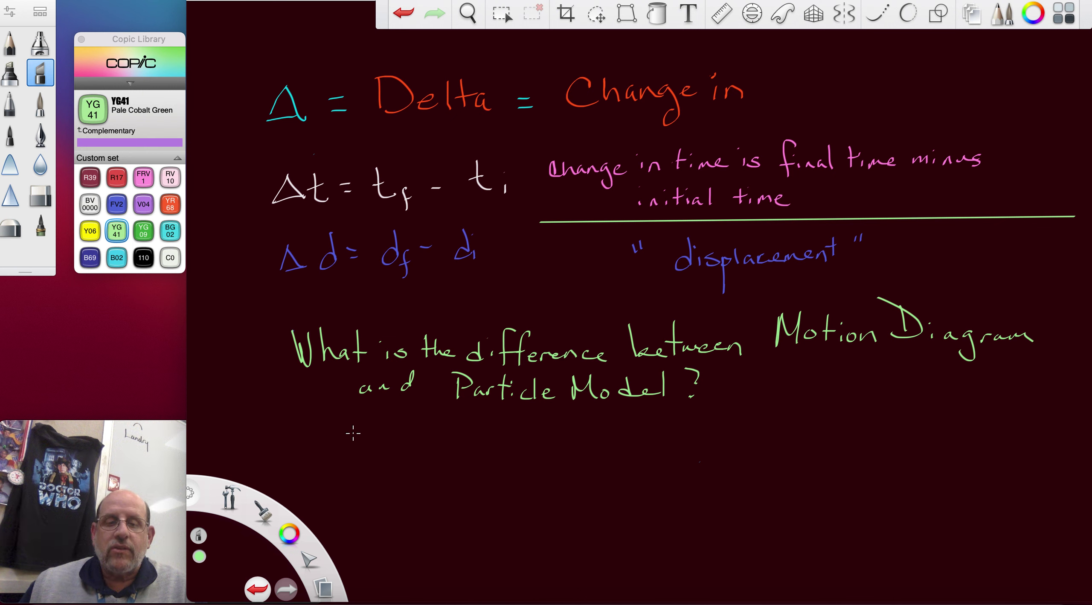
- Write the dashed item '1 background' and start a second item 'series', redrawing its final s
mouse_move(351, 432)
mouse_down()
mouse_move(405, 441)
mouse_move(521, 427)
mouse_move(514, 446)
mouse_move(542, 423)
mouse_move(591, 428)
mouse_move(600, 410)
mouse_move(602, 431)
mouse_up()
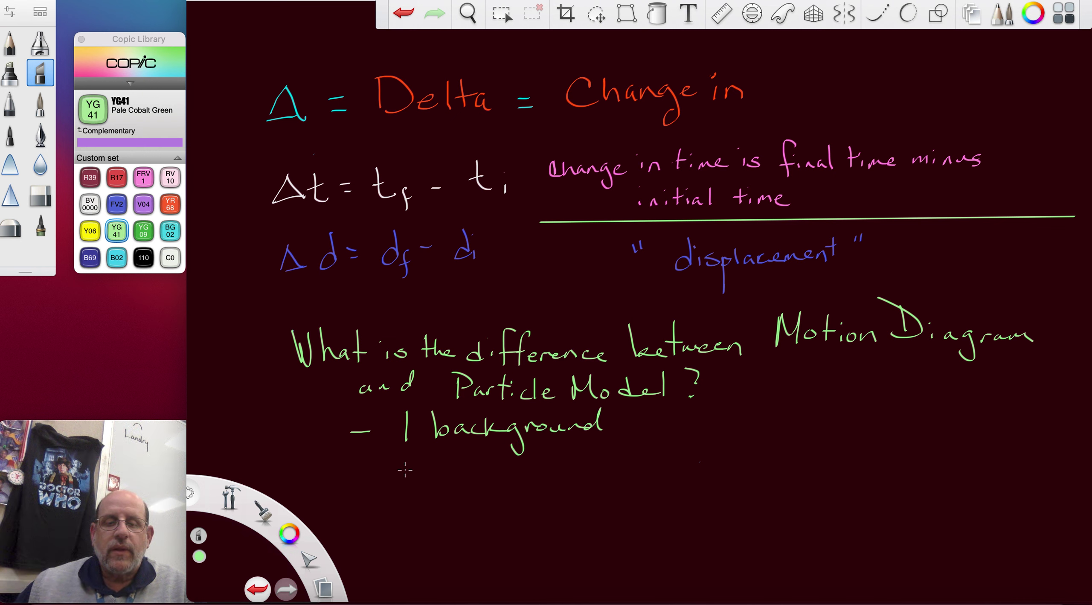
mouse_move(355, 469)
mouse_down()
mouse_move(409, 468)
mouse_move(403, 477)
mouse_up()
drag(423, 469, 462, 463)
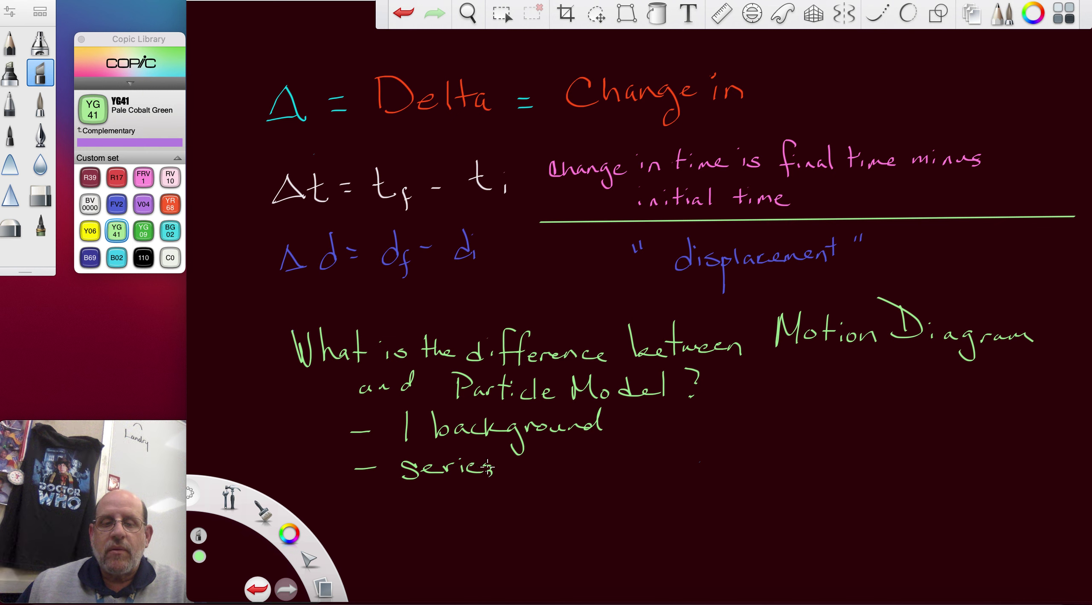
drag(488, 467, 486, 475)
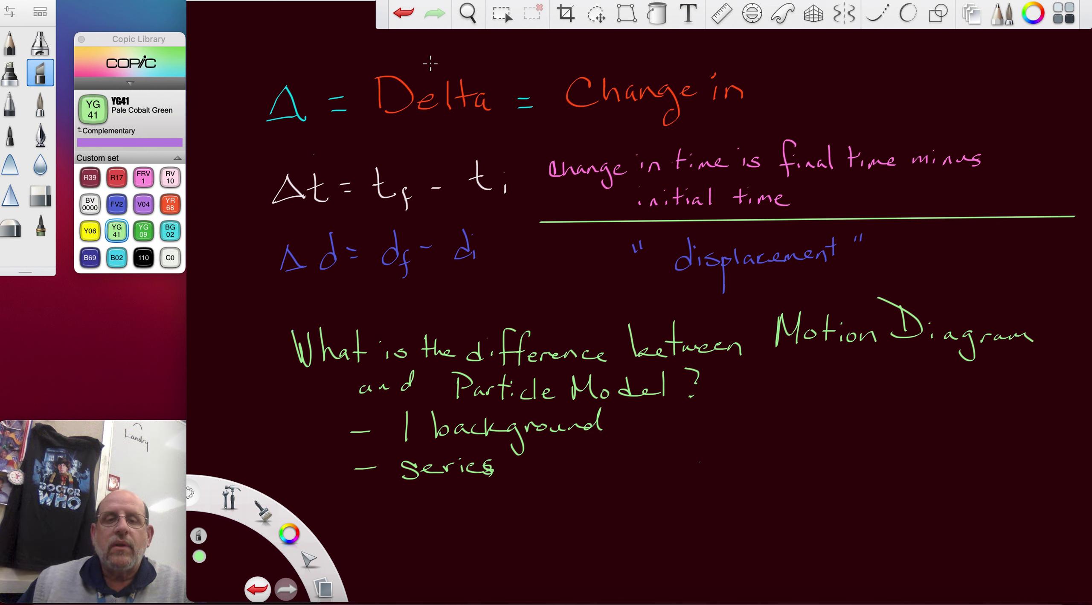
click(403, 13)
click(403, 13)
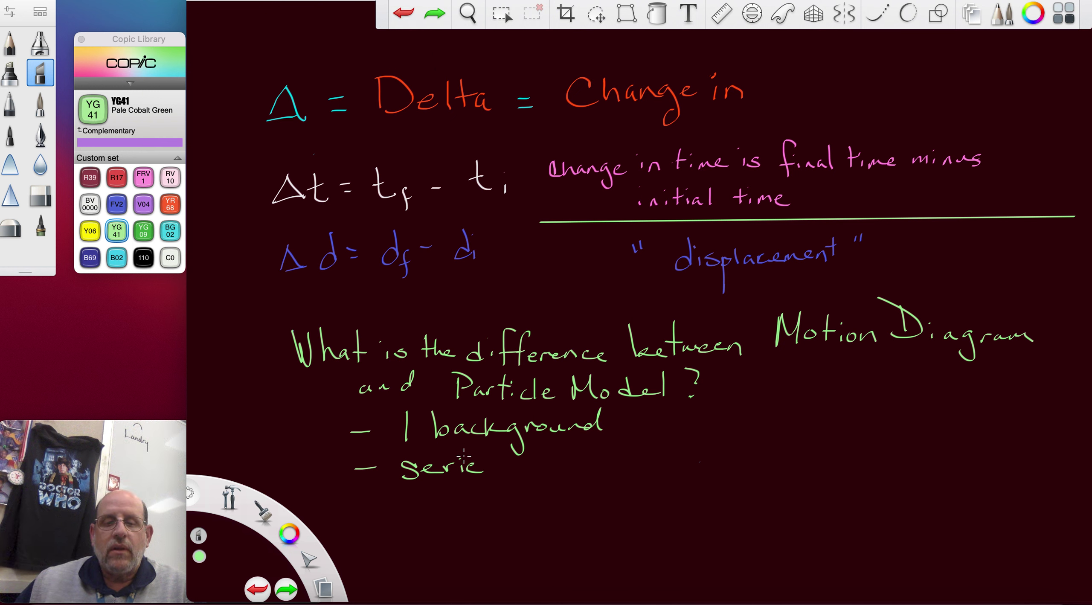
drag(490, 460, 485, 474)
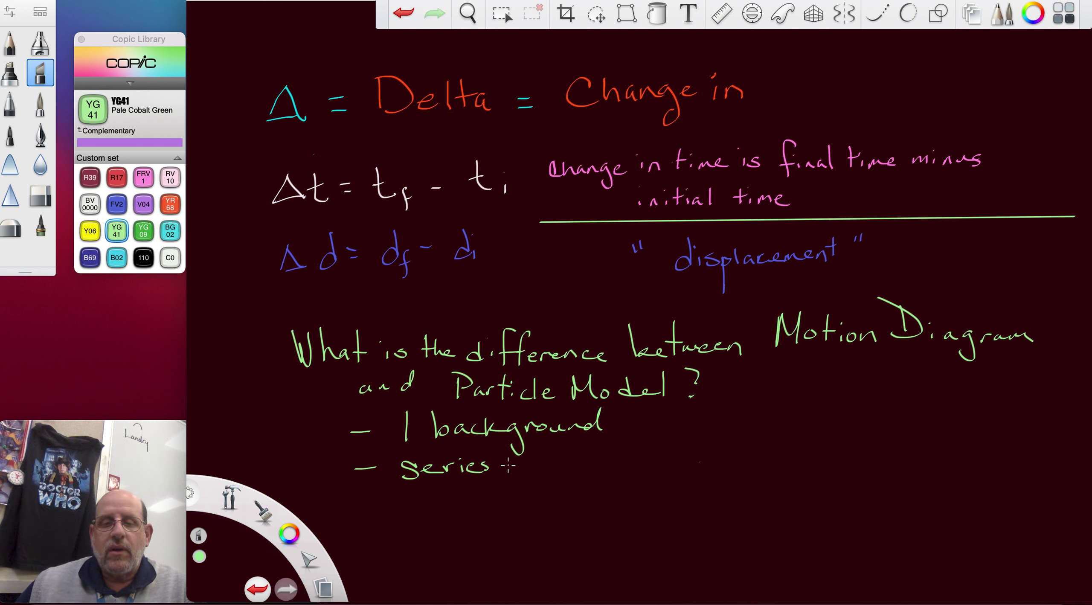
- Continue the second item with 'of pictures in equal time intervals'
mouse_move(529, 446)
mouse_down()
mouse_move(523, 470)
mouse_move(646, 468)
mouse_up()
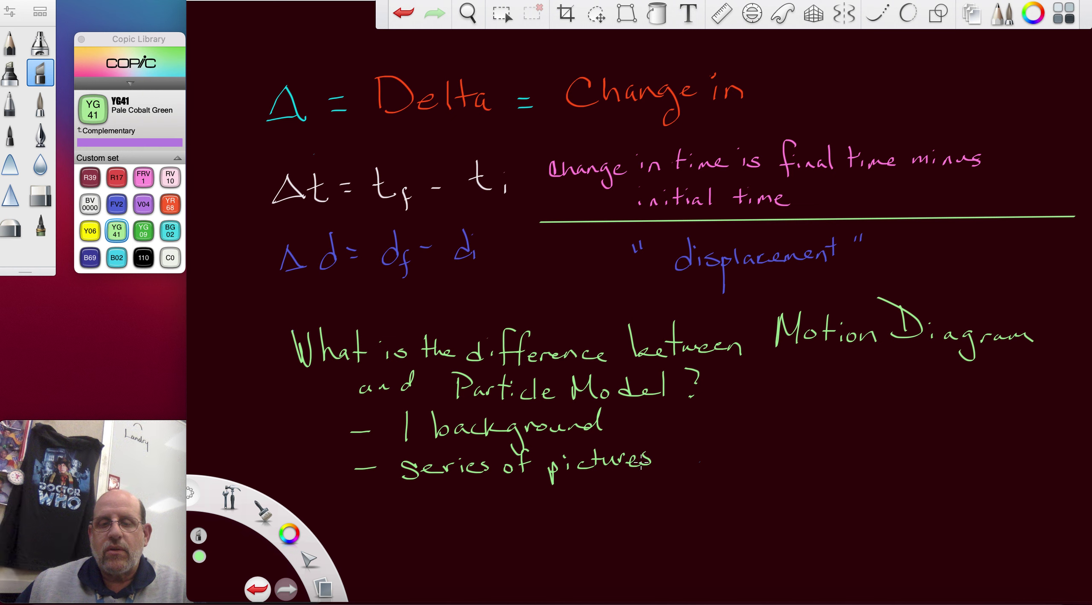
click(673, 447)
mouse_move(679, 455)
mouse_down()
mouse_move(733, 461)
mouse_move(736, 477)
mouse_move(771, 447)
mouse_up()
mouse_move(773, 427)
mouse_down()
mouse_move(775, 451)
mouse_move(816, 442)
mouse_move(879, 451)
mouse_move(913, 433)
mouse_up()
mouse_move(909, 441)
mouse_down()
mouse_move(941, 432)
mouse_move(965, 444)
mouse_up()
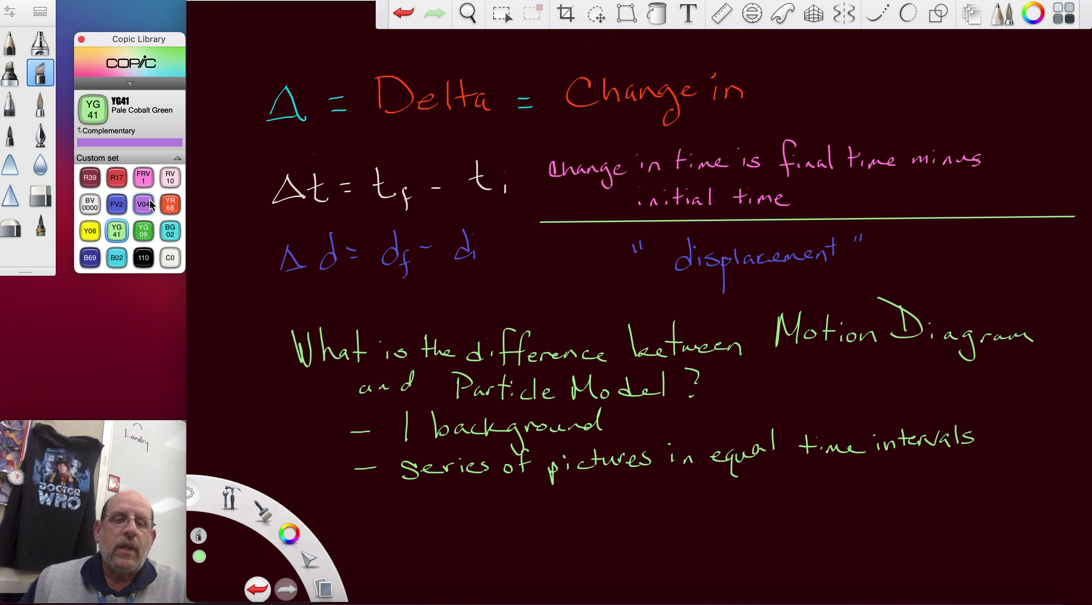
- Switch to Y06 Yellow and write the label 'Motion Diag.' left of the list
click(117, 179)
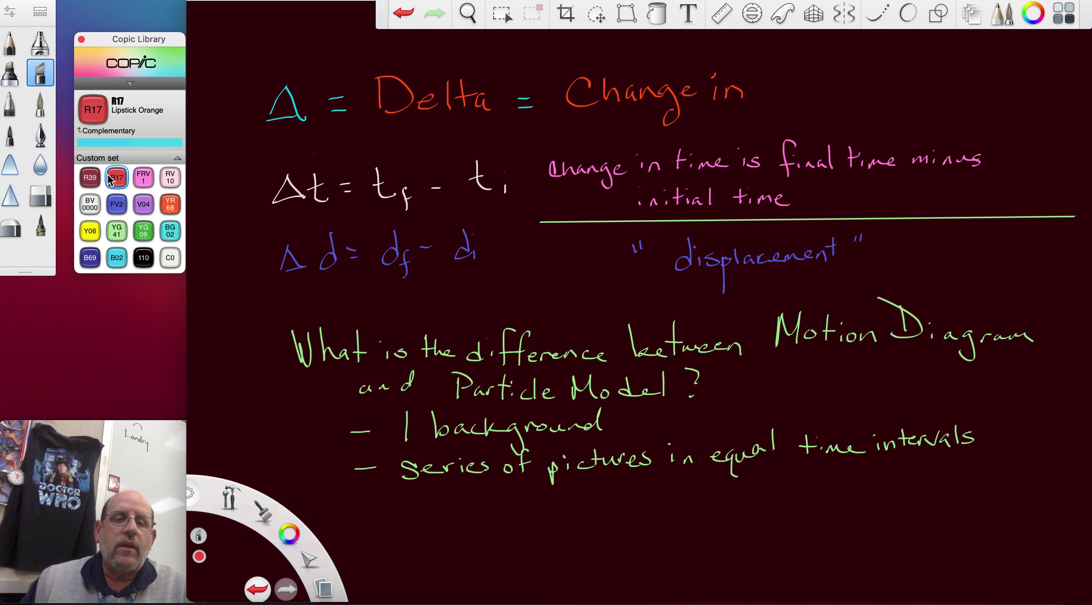
click(92, 178)
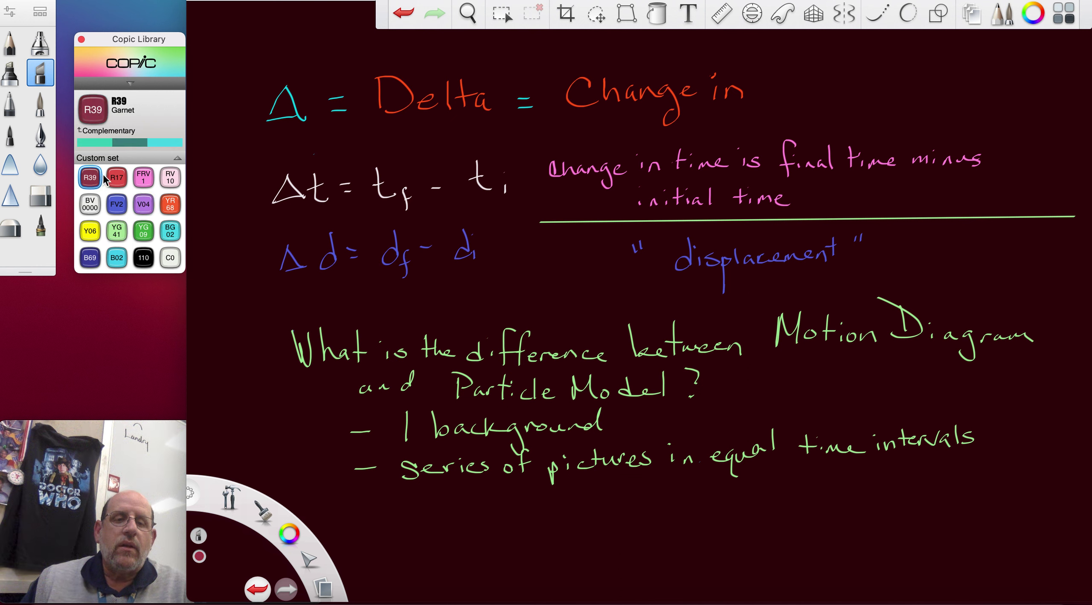
click(95, 232)
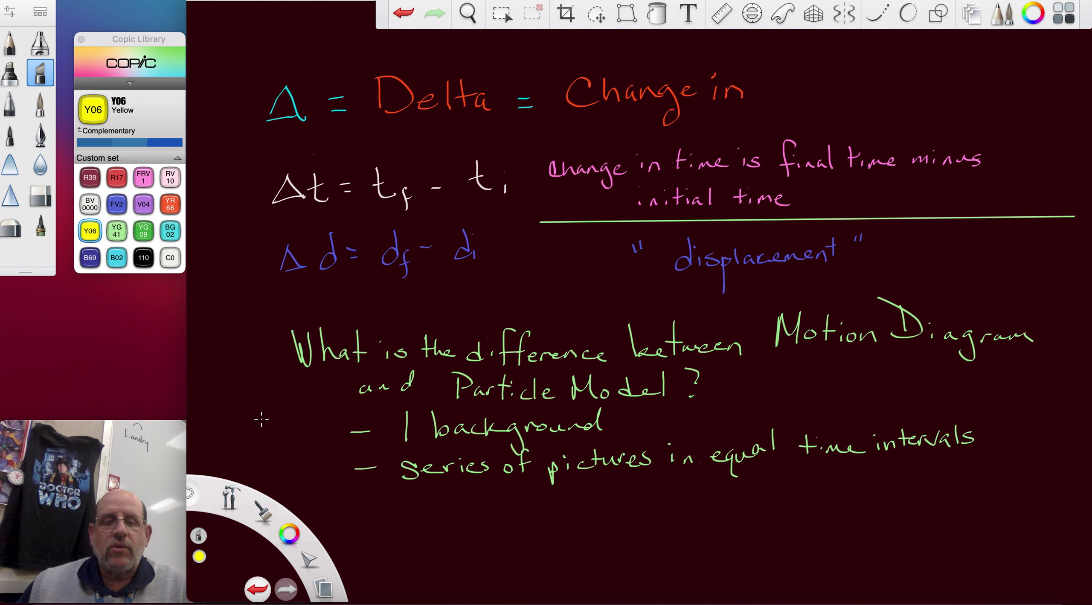
mouse_move(259, 418)
mouse_down()
mouse_move(282, 435)
mouse_move(329, 421)
mouse_up()
mouse_move(280, 456)
mouse_down()
mouse_move(324, 454)
mouse_move(343, 441)
mouse_up()
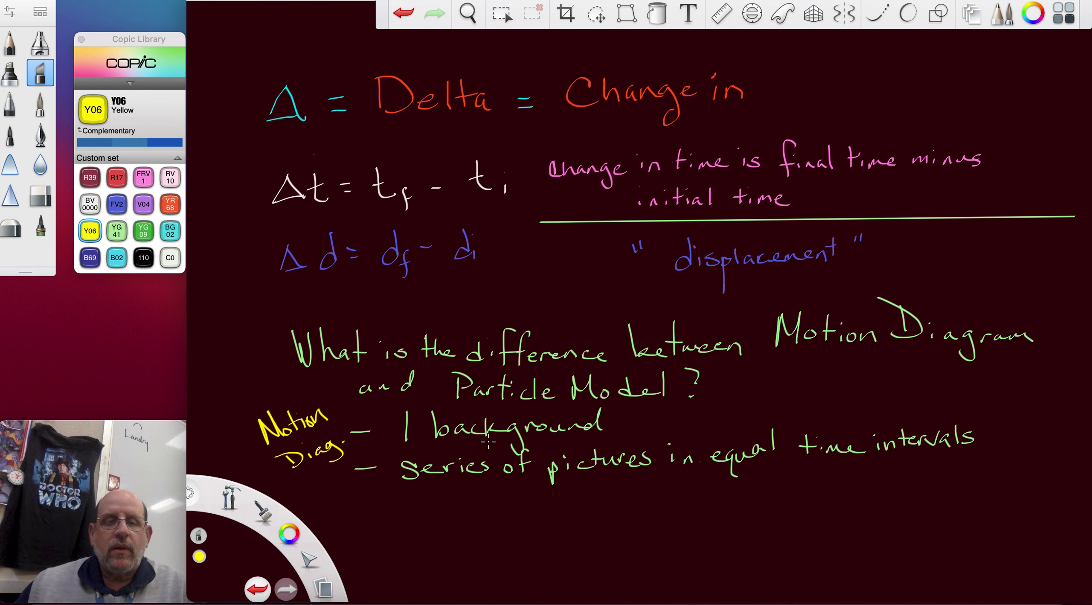
- Switch to BV0000 Pale Thistle and write the label 'Part Model' below the list
click(91, 206)
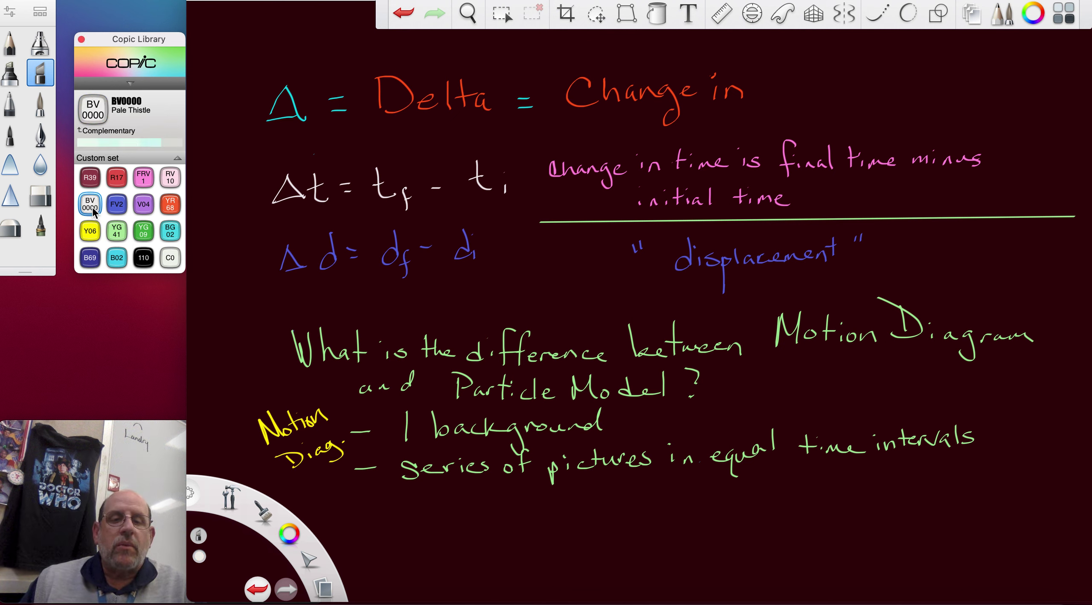
mouse_move(335, 508)
mouse_down()
mouse_move(337, 533)
mouse_move(338, 522)
mouse_move(370, 516)
mouse_up()
drag(376, 501, 376, 517)
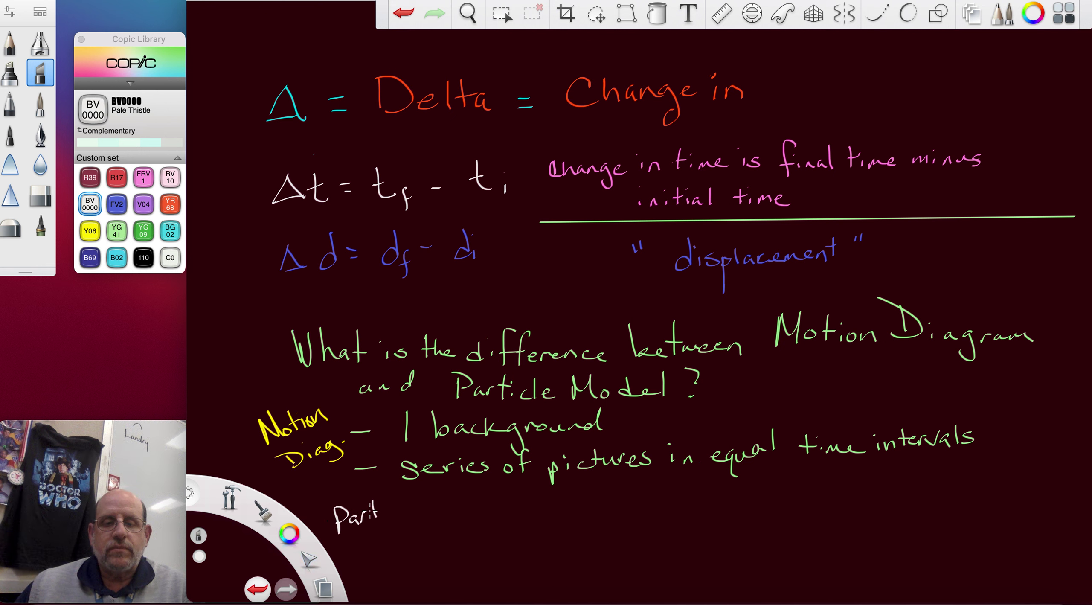
mouse_move(355, 554)
mouse_down()
mouse_move(363, 543)
mouse_move(381, 550)
mouse_up()
mouse_move(375, 541)
mouse_down()
mouse_move(435, 521)
mouse_move(456, 525)
mouse_move(470, 512)
mouse_up()
- Write '– the same but replace the pictures with dots' beside the label
mouse_move(467, 498)
mouse_down()
mouse_move(482, 524)
mouse_move(636, 515)
mouse_up()
drag(629, 503, 676, 508)
mouse_move(679, 502)
mouse_down()
mouse_move(683, 529)
mouse_move(680, 507)
mouse_move(763, 498)
mouse_up()
mouse_move(766, 484)
mouse_down()
mouse_move(773, 506)
mouse_move(815, 516)
mouse_move(866, 488)
mouse_move(915, 498)
mouse_up()
mouse_move(481, 547)
mouse_down()
mouse_move(506, 558)
mouse_move(537, 546)
mouse_move(608, 554)
mouse_move(617, 543)
mouse_move(625, 553)
mouse_up()
drag(620, 543, 640, 551)
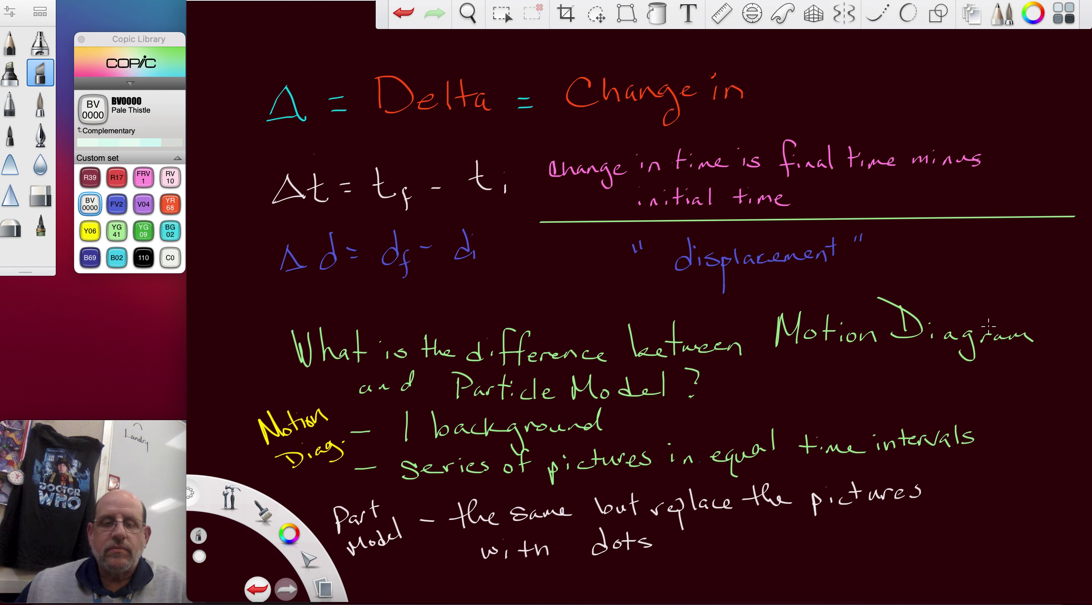